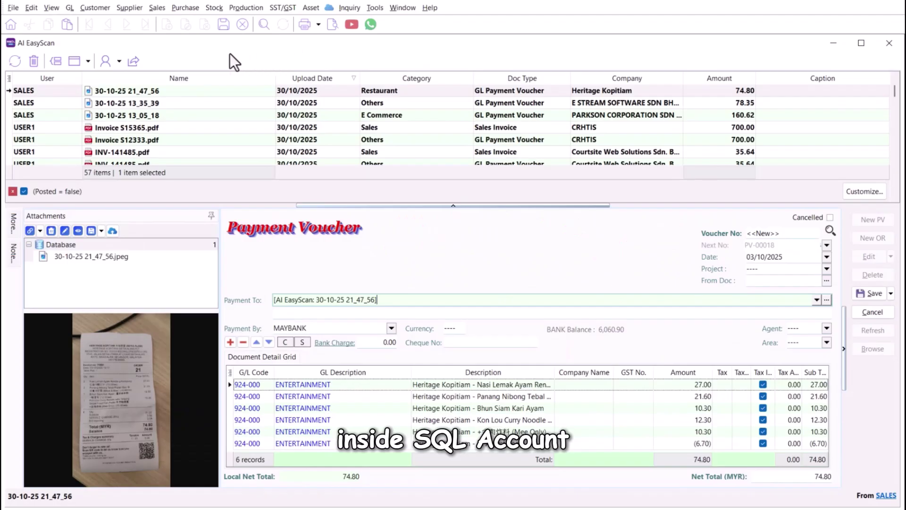
Refresh the list and keep GL Payment Voucher for the new 28.40 Paramount Village Kopitiam receipt.
{"action": "left_click", "coordinate": [17, 62]}
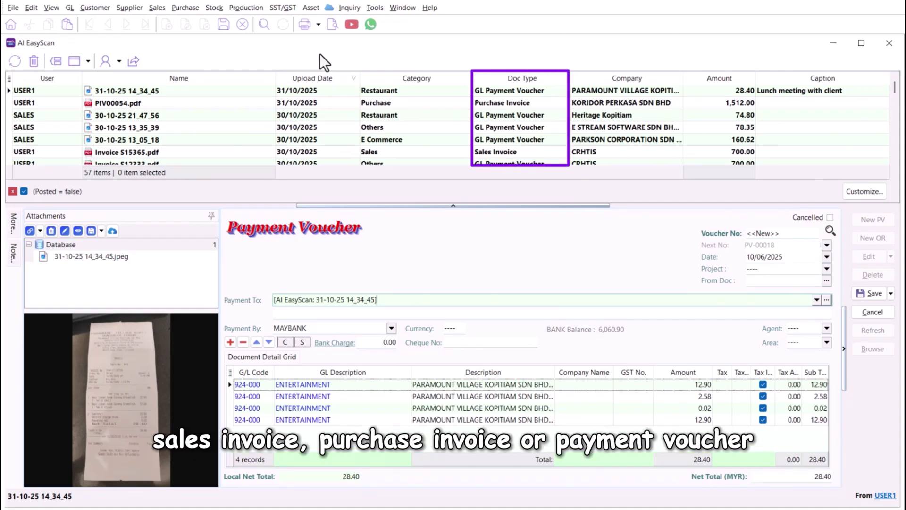
{"action": "left_click", "coordinate": [564, 91]}
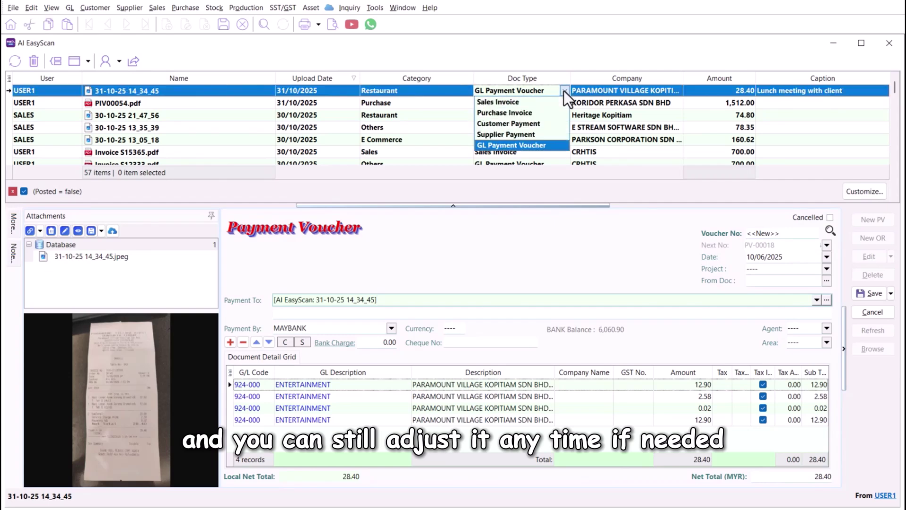
{"action": "left_click", "coordinate": [563, 90]}
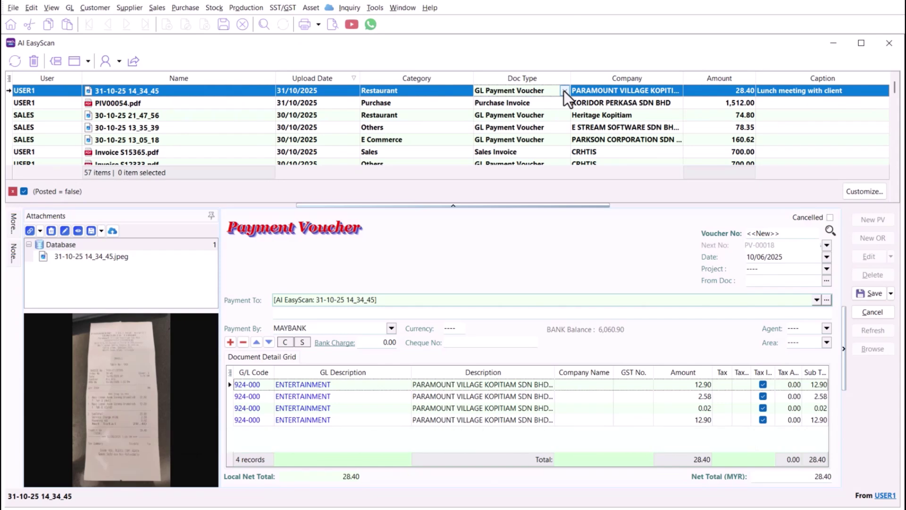
Preview the PIV00054.pdf purchase invoice, then show the Heritage Kopitiam 74.80 payment voucher.
{"action": "left_click", "coordinate": [562, 104]}
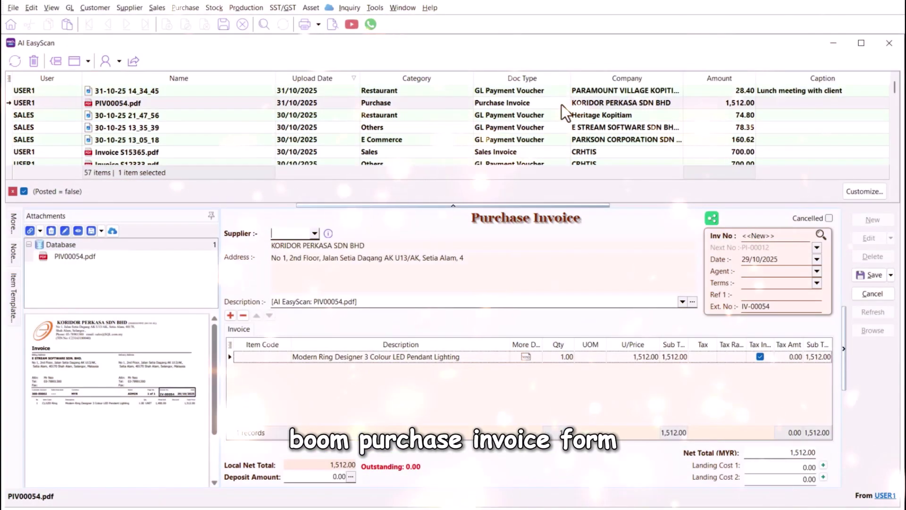
{"action": "left_click", "coordinate": [562, 114]}
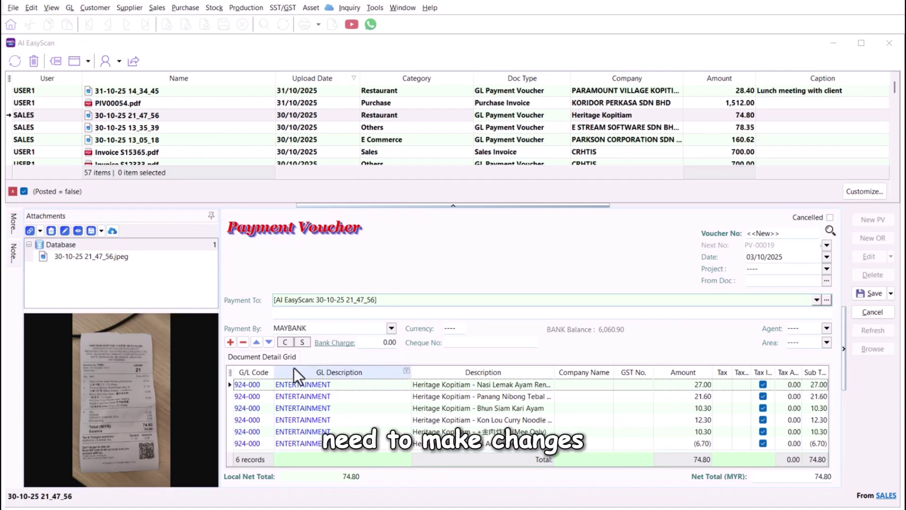
Keep ENTERTAINMENT 924-000 on line 1 and save the Heritage Kopitiam voucher.
{"action": "left_click", "coordinate": [268, 385]}
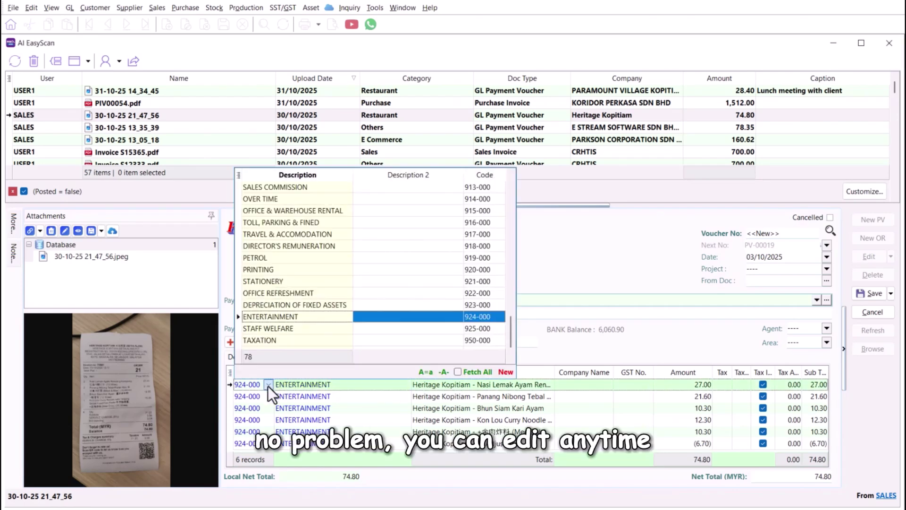
{"action": "left_click", "coordinate": [268, 384]}
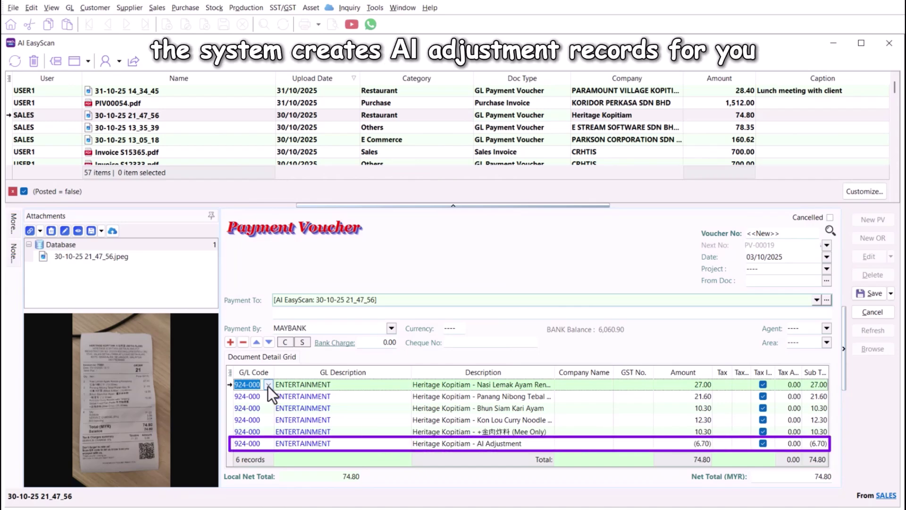
{"action": "left_click", "coordinate": [873, 293]}
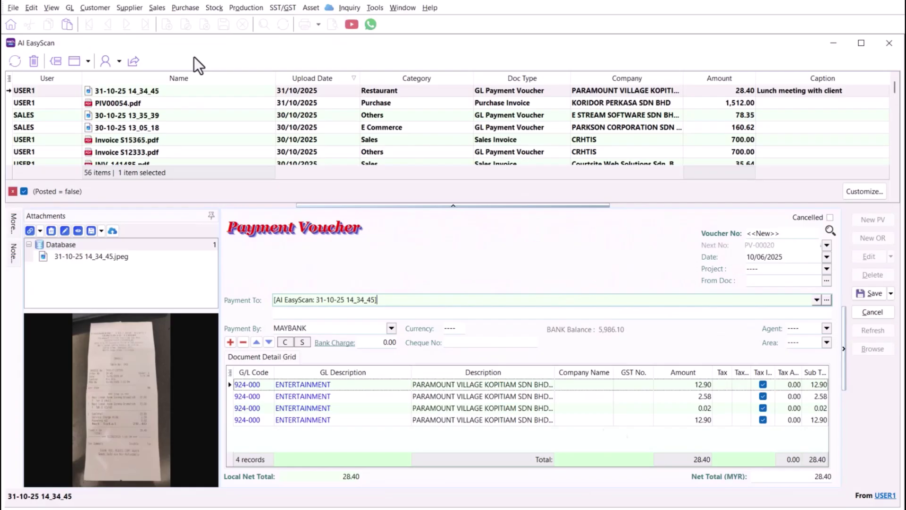
Merge the Paramount Village voucher's four detail lines into one, then unmerge them.
{"action": "left_click", "coordinate": [56, 61]}
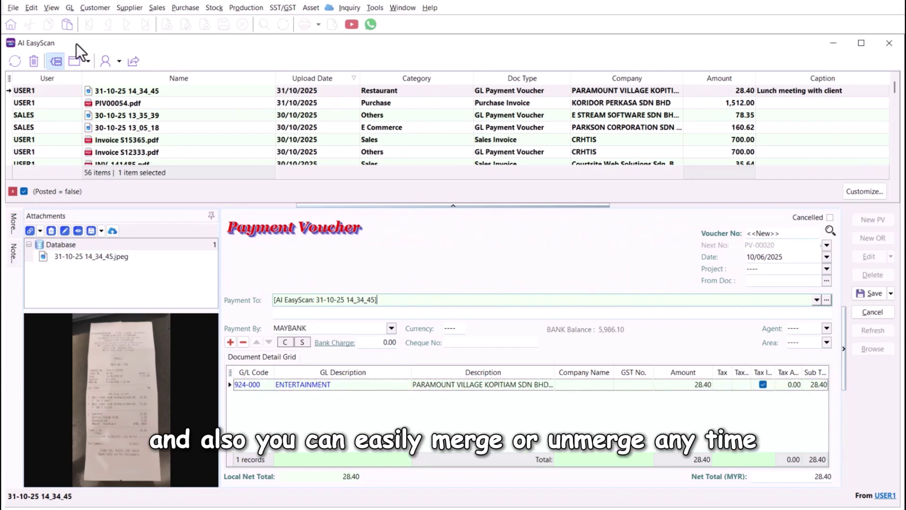
{"action": "left_click", "coordinate": [60, 60]}
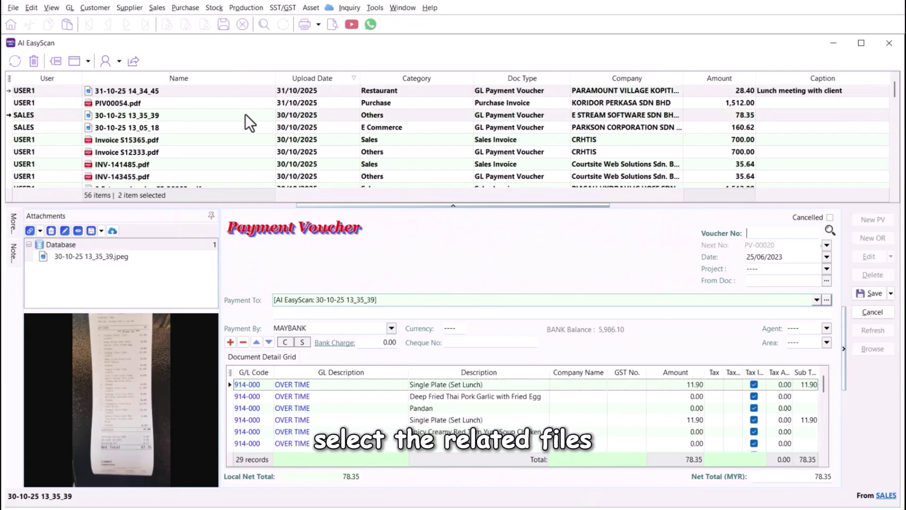
Group three selected receipts into Group 1 and set it as a 267.37 GL Payment Voucher.
{"action": "left_click", "coordinate": [247, 127], "text": "ctrl"}
{"action": "right_click", "coordinate": [277, 126]}
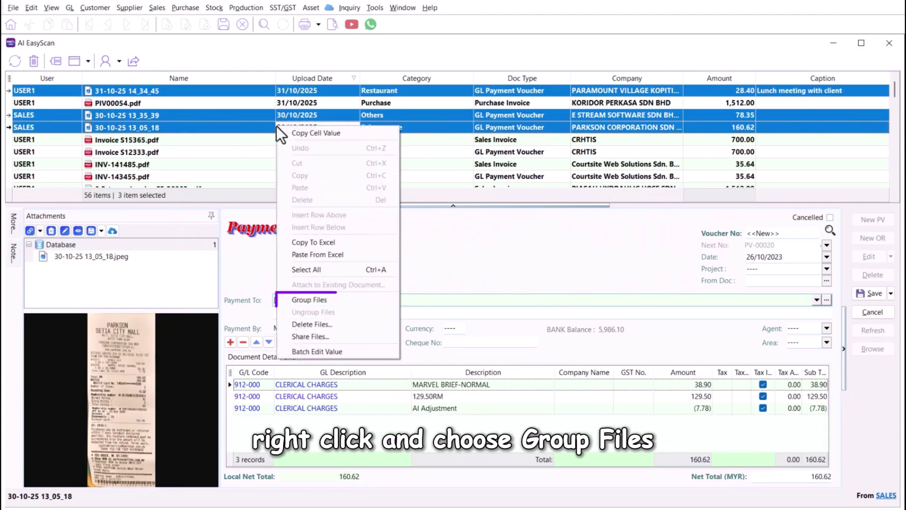
{"action": "left_click", "coordinate": [363, 298]}
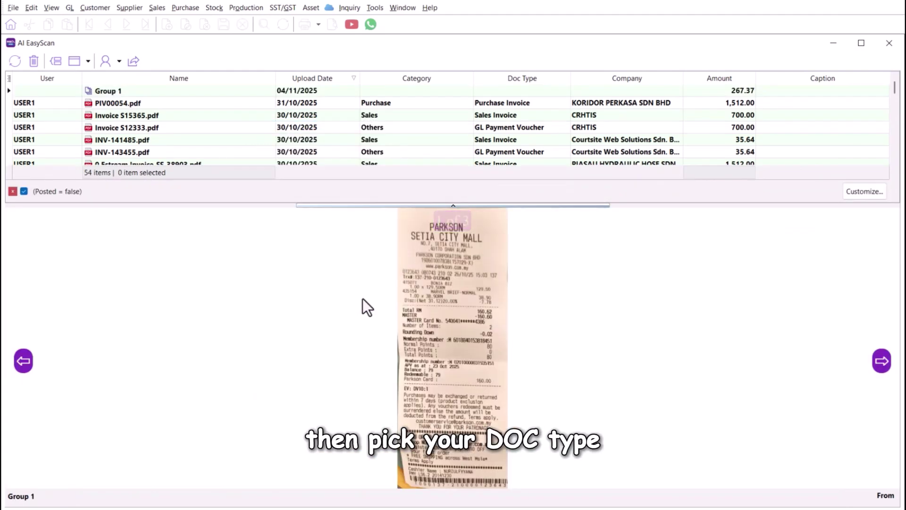
{"action": "left_click", "coordinate": [566, 91]}
{"action": "left_click", "coordinate": [565, 145]}
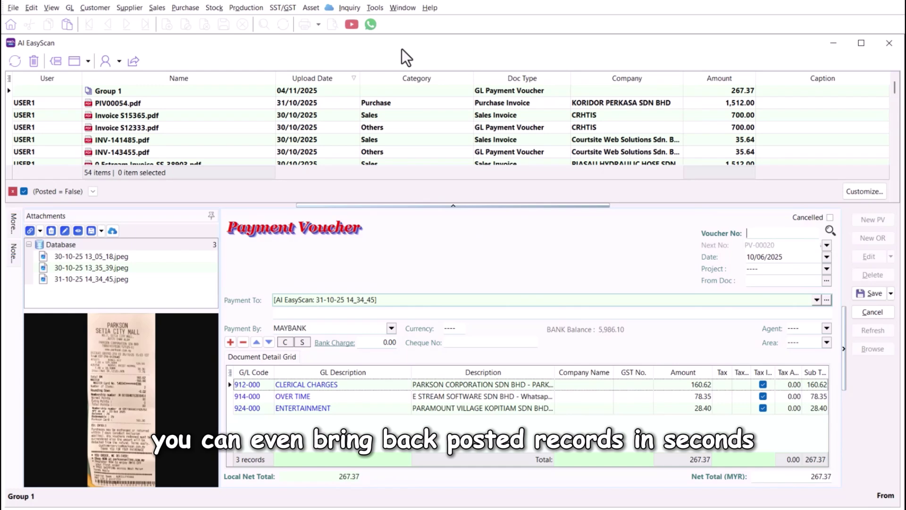
Add the Posted column and filter the list to Posted = True, leaving 15 items.
{"action": "left_click", "coordinate": [8, 78]}
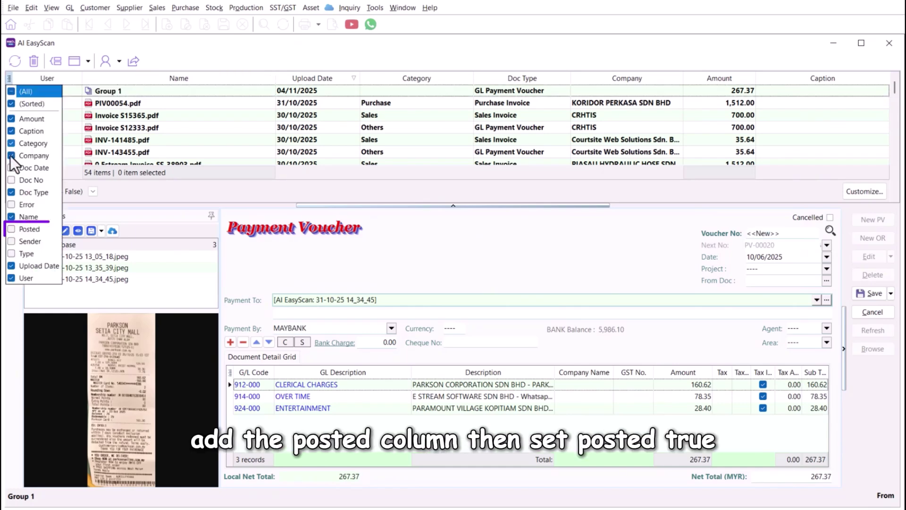
{"action": "left_click", "coordinate": [12, 229]}
{"action": "left_click", "coordinate": [884, 77]}
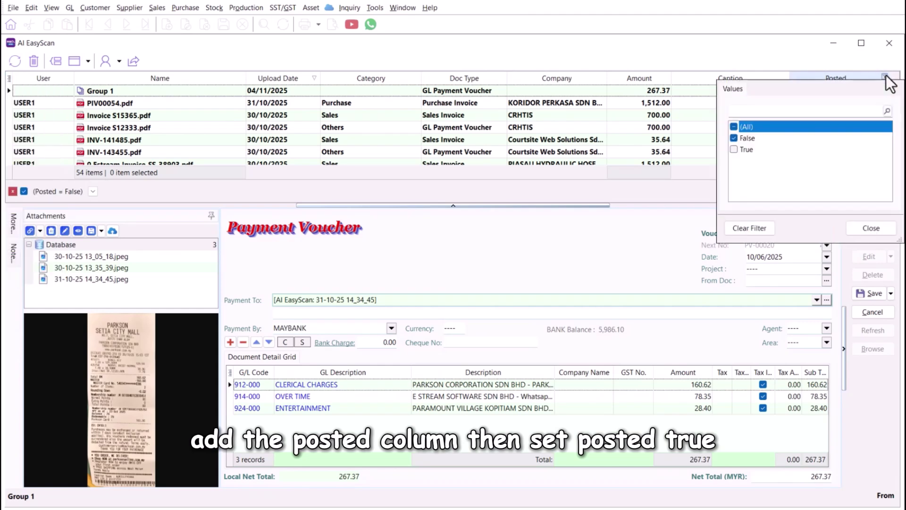
{"action": "left_click", "coordinate": [734, 150]}
{"action": "left_click", "coordinate": [860, 227]}
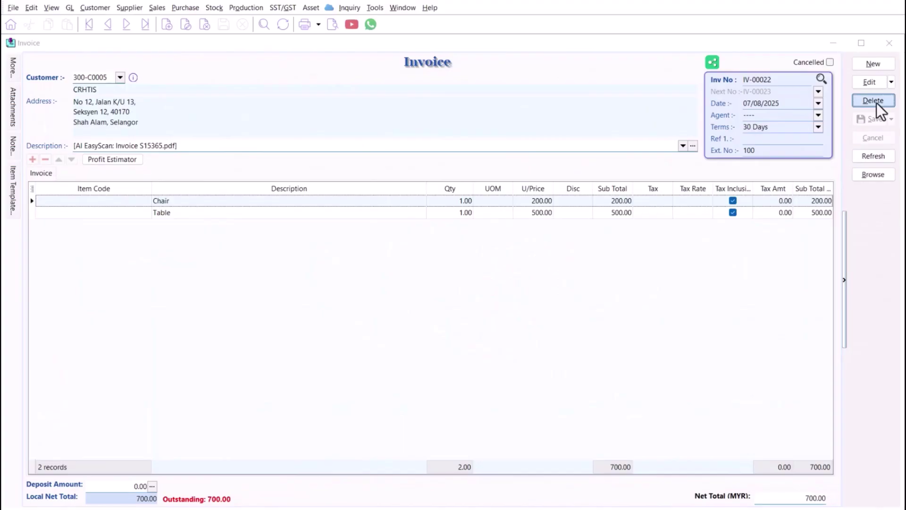
Delete posted invoice IV-00022 and refresh so Invoice S15365.pdf returns among 54 unposted items.
{"action": "left_click", "coordinate": [876, 102]}
{"action": "left_click", "coordinate": [483, 276]}
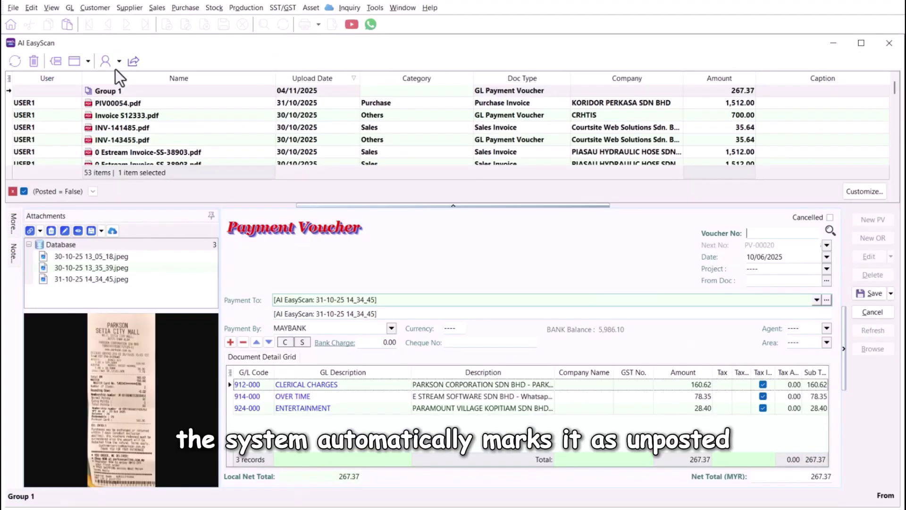
{"action": "left_click", "coordinate": [19, 64]}
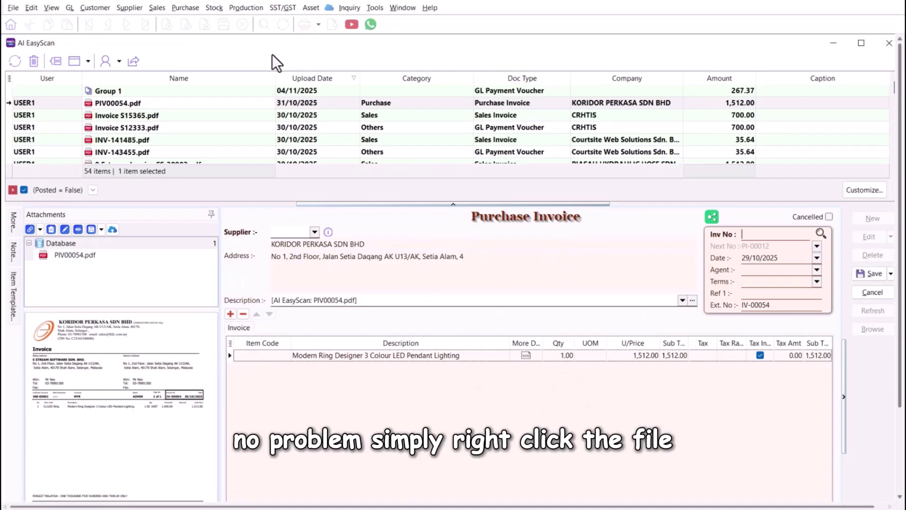
Attach PIV00054.pdf to existing purchase invoice PI-00003.
{"action": "right_click", "coordinate": [291, 106]}
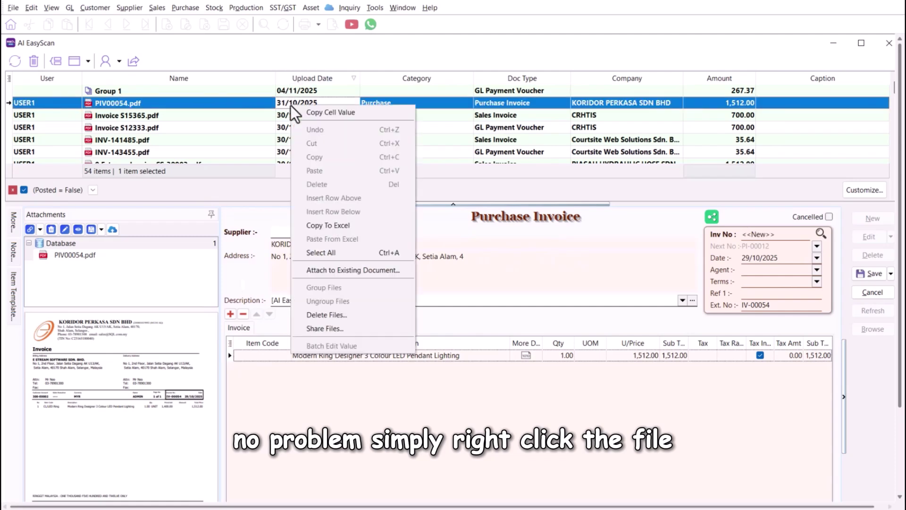
{"action": "left_click", "coordinate": [366, 271]}
{"action": "left_click", "coordinate": [394, 224]}
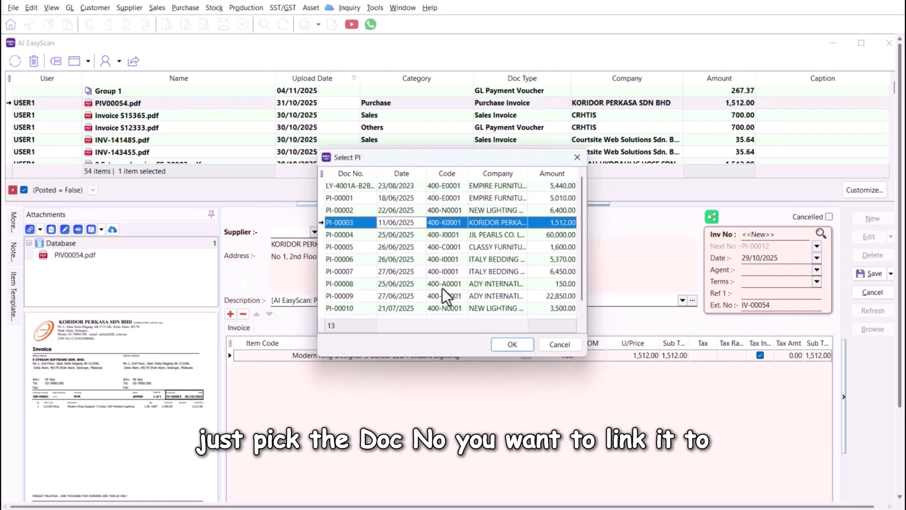
{"action": "left_click", "coordinate": [501, 344]}
{"action": "mouse_move", "coordinate": [12, 104]}
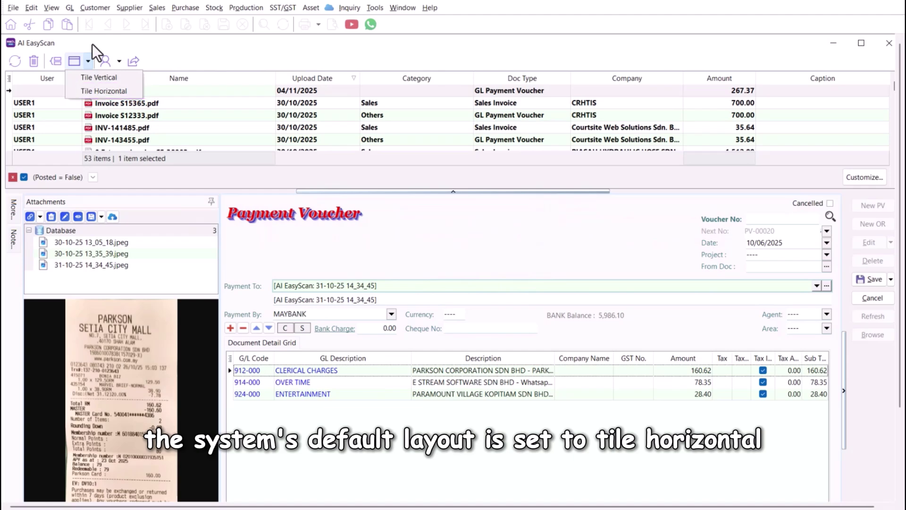
Switch the layout to Tile Vertical, with the file list left and voucher right.
{"action": "left_click", "coordinate": [87, 79]}
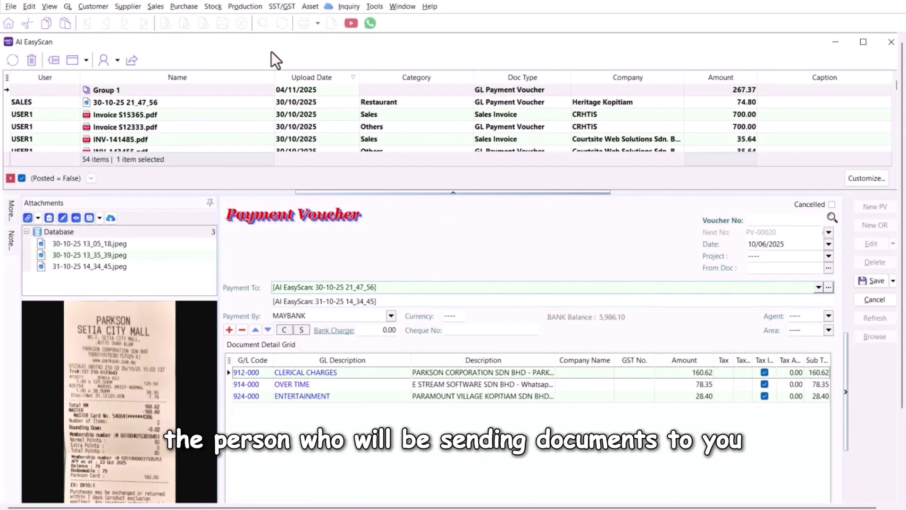
Register USER2 as a sender with its mobile number and send the registration link via WhatsApp.
{"action": "left_click", "coordinate": [117, 58]}
{"action": "left_click", "coordinate": [127, 76]}
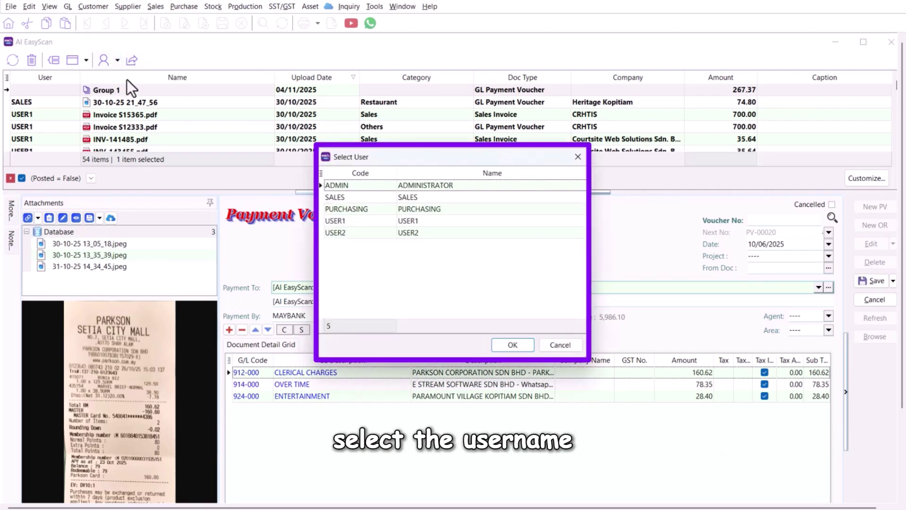
{"action": "left_click", "coordinate": [432, 232]}
{"action": "left_click", "coordinate": [507, 348]}
{"action": "left_click", "coordinate": [522, 262]}
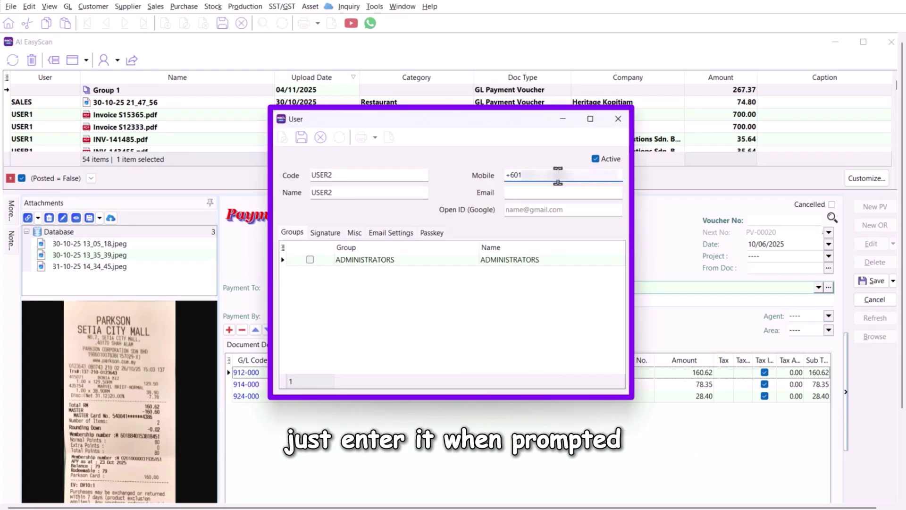
{"action": "left_click", "coordinate": [613, 121]}
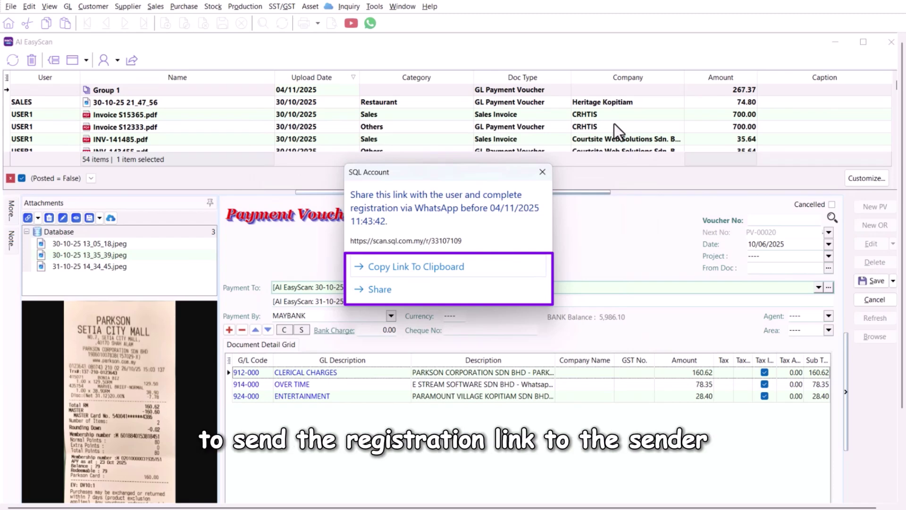
{"action": "left_click", "coordinate": [496, 266]}
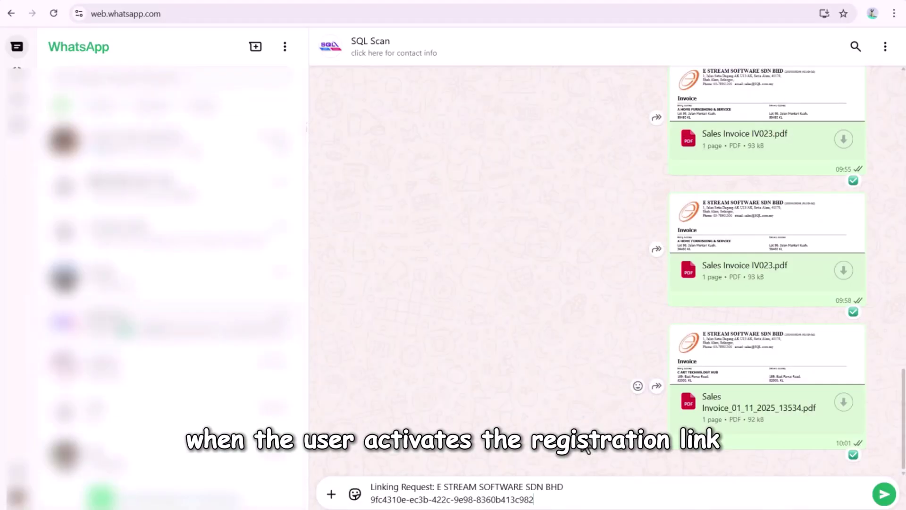
{"action": "key", "text": "Return"}
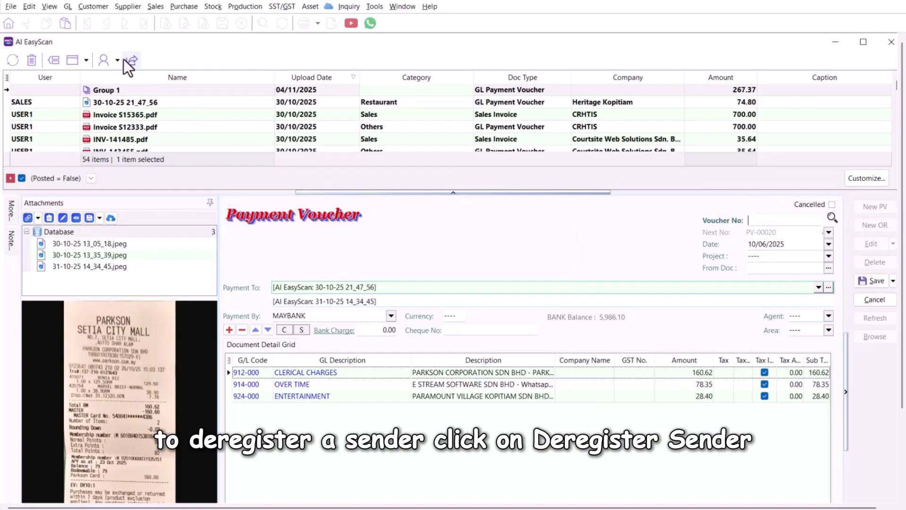
Deregister USER2 from the registered senders list, removing its AI EasyScan access.
{"action": "left_click", "coordinate": [122, 89]}
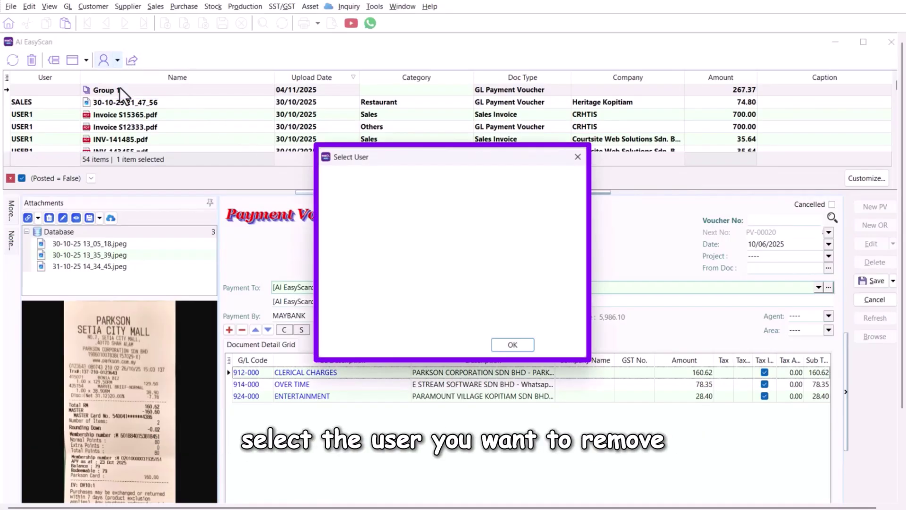
{"action": "left_click", "coordinate": [442, 197]}
{"action": "left_click", "coordinate": [512, 345]}
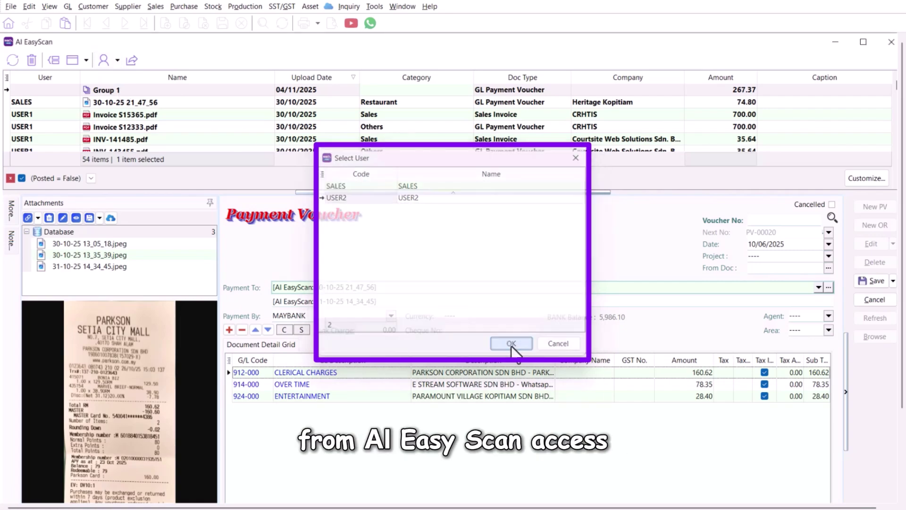